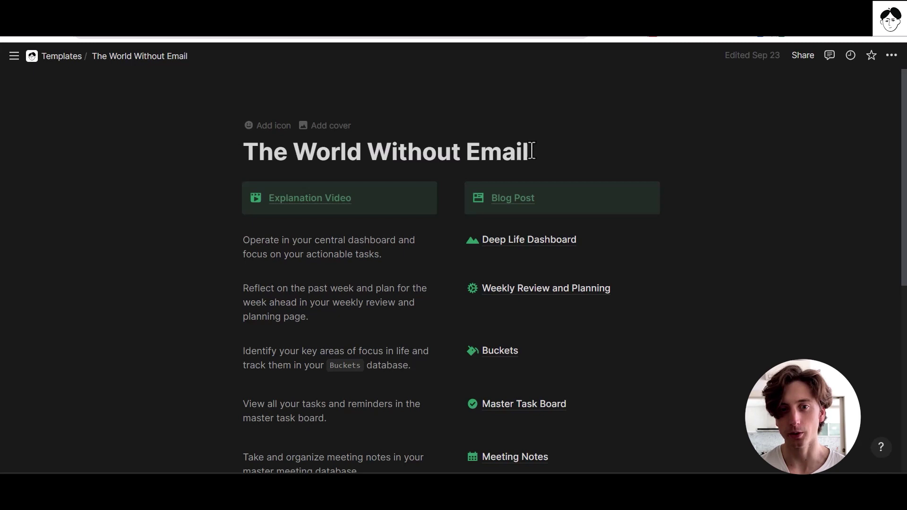
Show The World Without Email's Publish settings: live on the web with duplicate as template allowed.
click(796, 65)
click(675, 85)
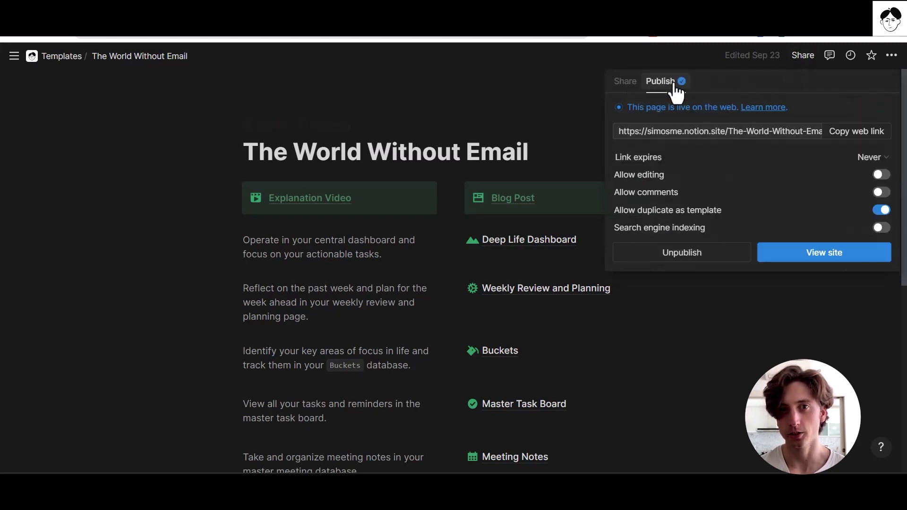
mouse_move(866, 214)
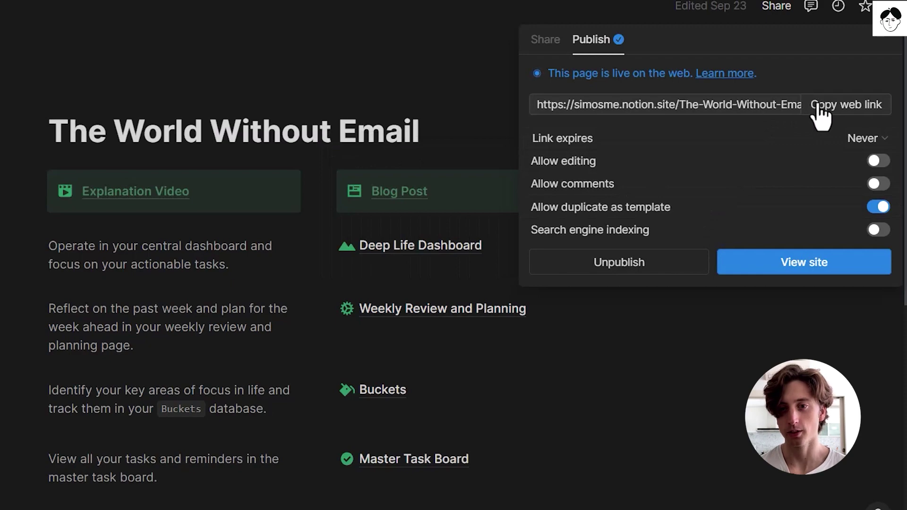
Copy The World Without Email's public web link and load it in a new Chrome tab.
click(822, 105)
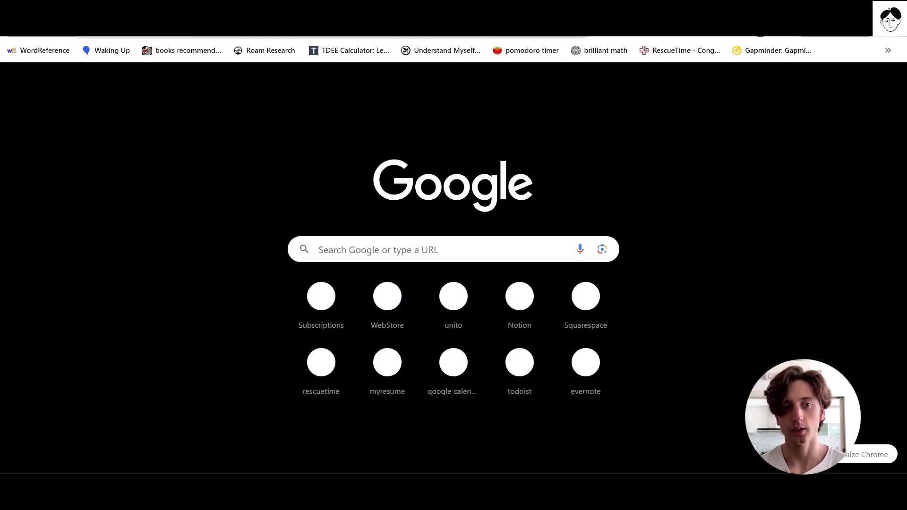
key(Return)
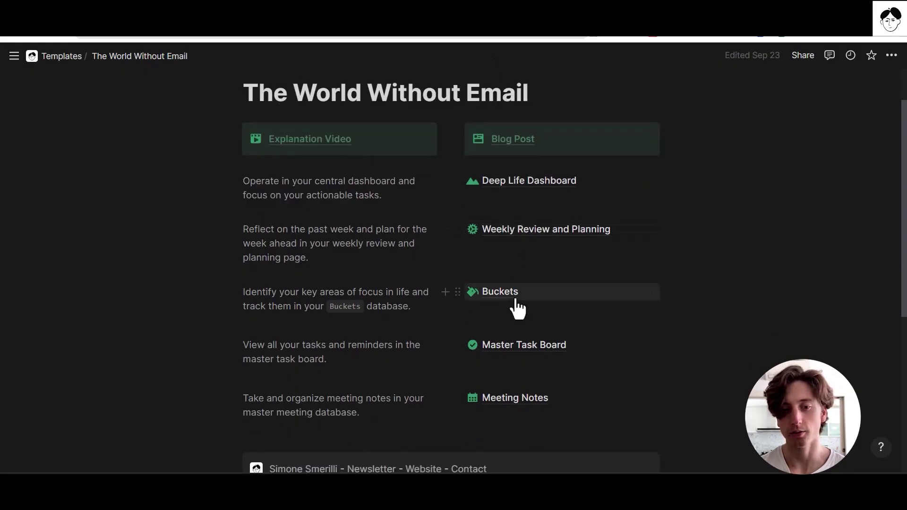
Open the Buckets database, list its templates and bring up the New Bucket template's options.
click(500, 292)
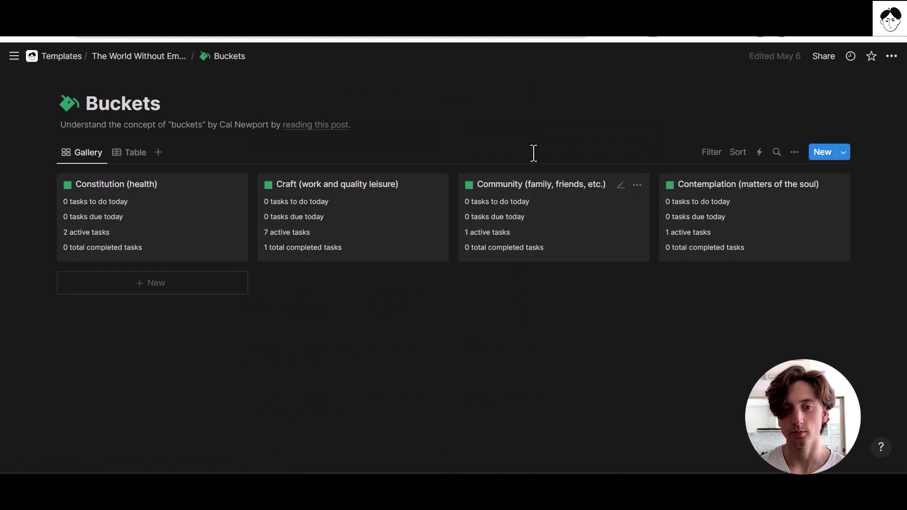
click(843, 157)
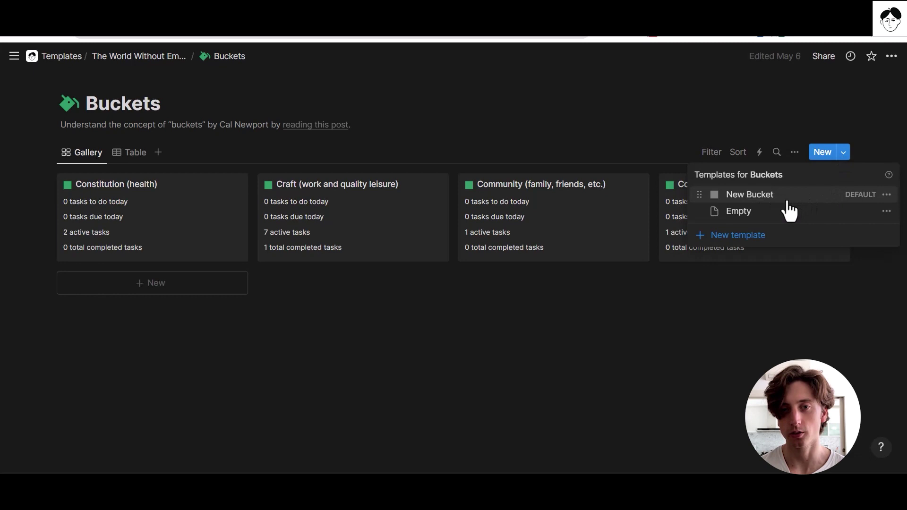
click(887, 195)
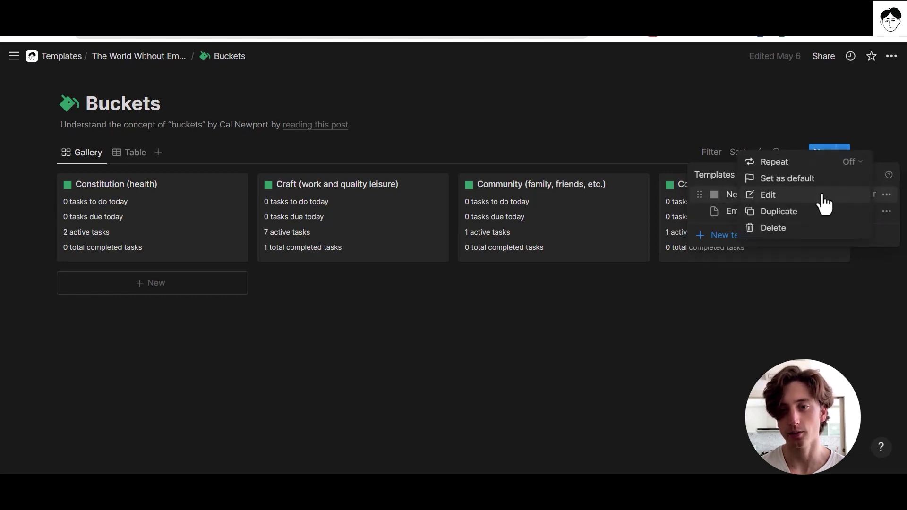
Edit the New Bucket template as a full page and bring up its Add Tasks list.
click(824, 198)
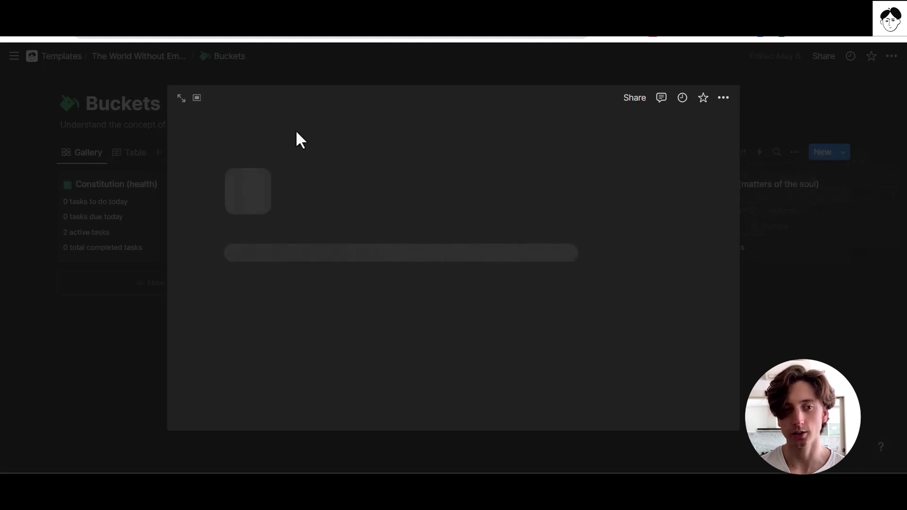
click(182, 100)
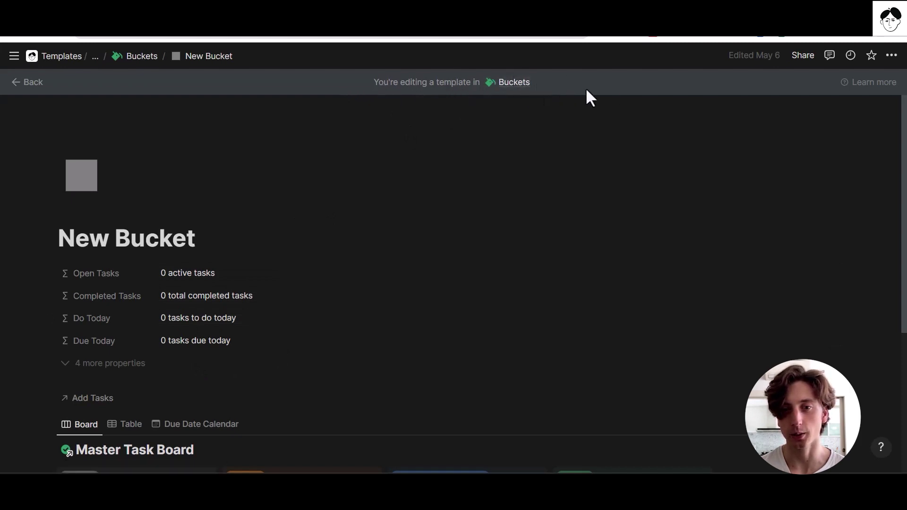
scroll(536, 128, down, 3)
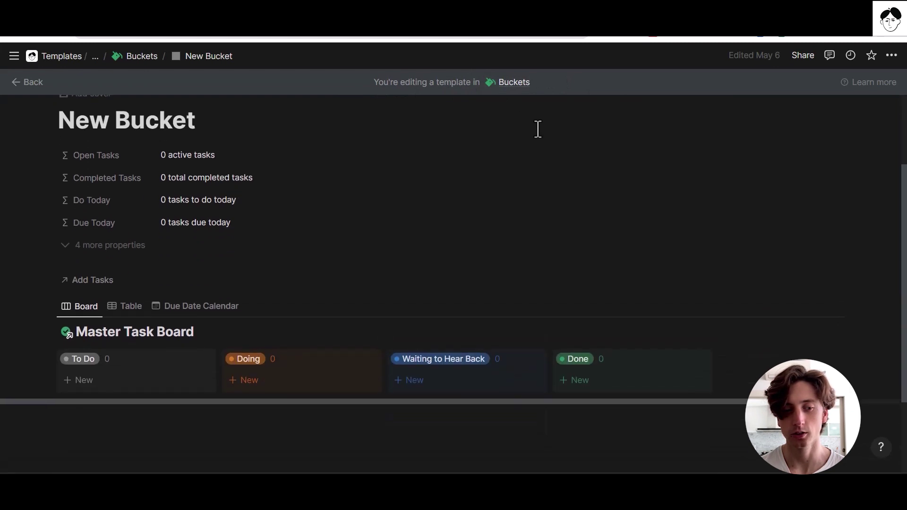
scroll(536, 130, down, 2)
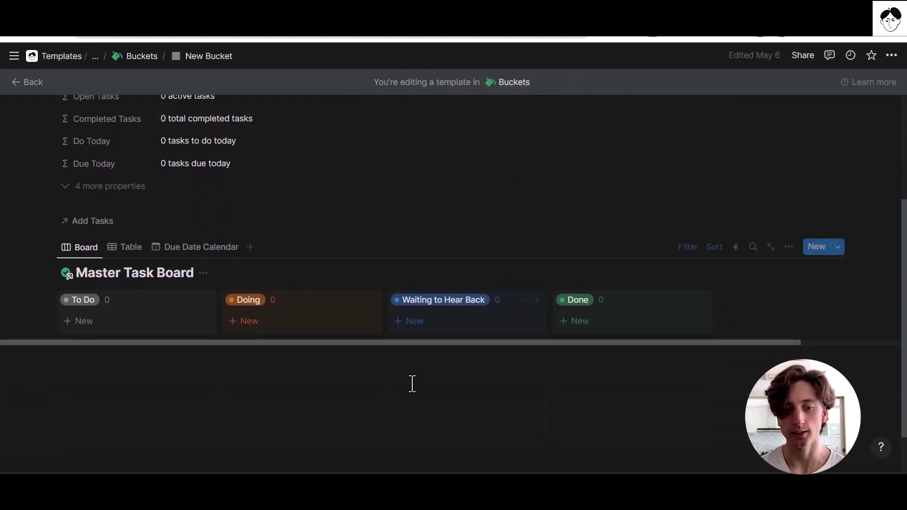
click(410, 390)
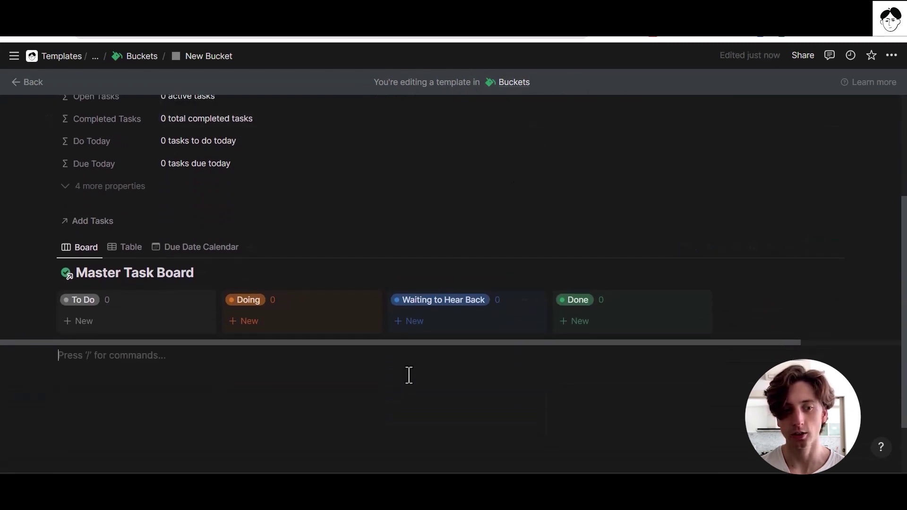
mouse_move(374, 285)
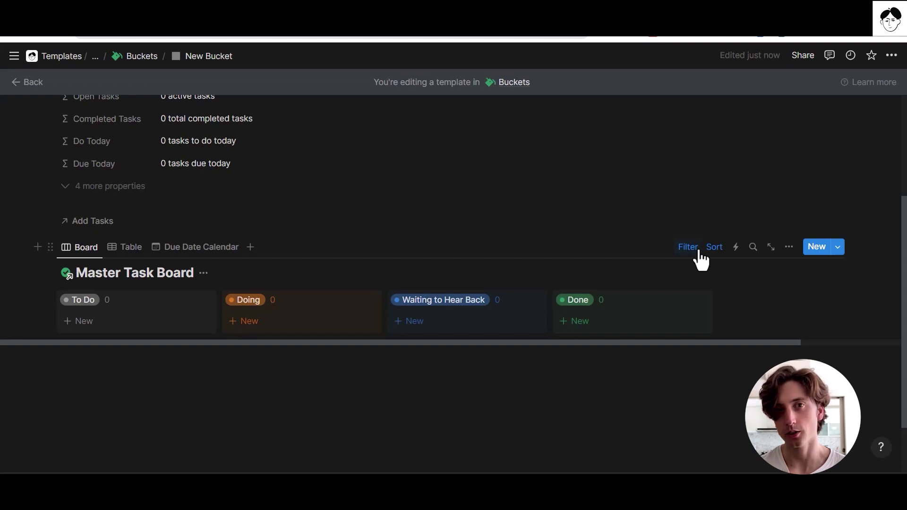
scroll(448, 239, up, 2)
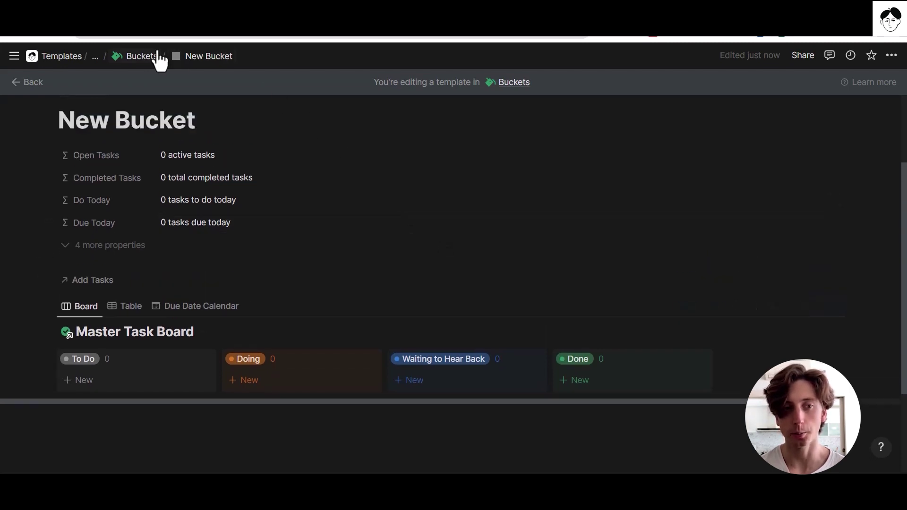
click(103, 283)
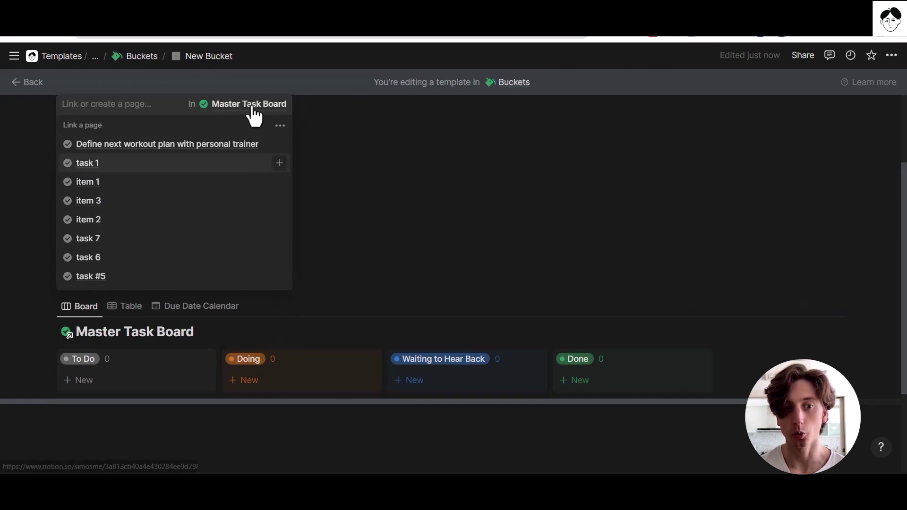
Dismiss the task list, then type /linked in a new block and delete it again.
click(357, 53)
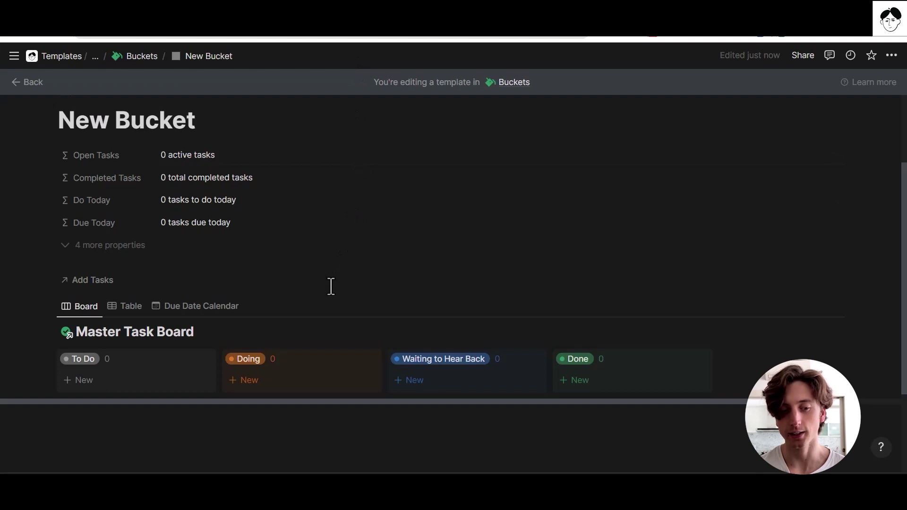
click(180, 420)
text(/linked)
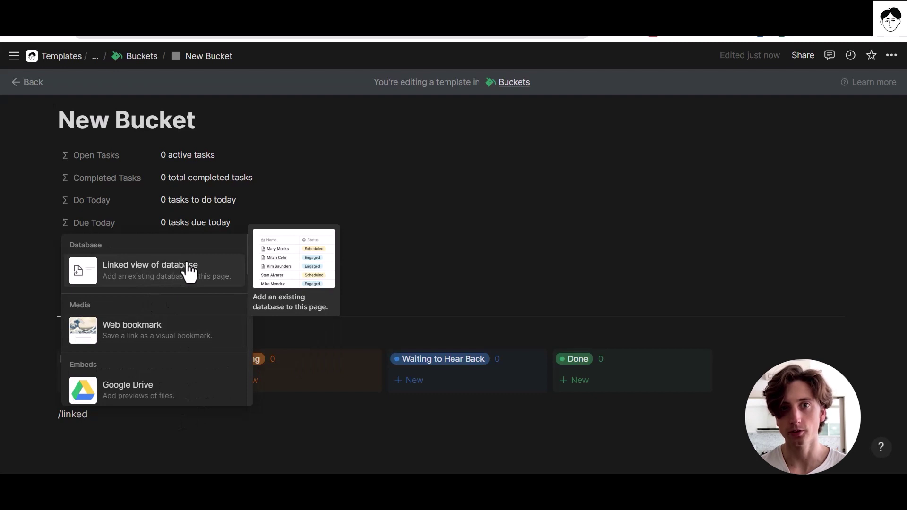
key(BackSpace)
key(BackSpace)
key(BackSpace)
key(BackSpace)
key(BackSpace)
key(BackSpace)
key(BackSpace)
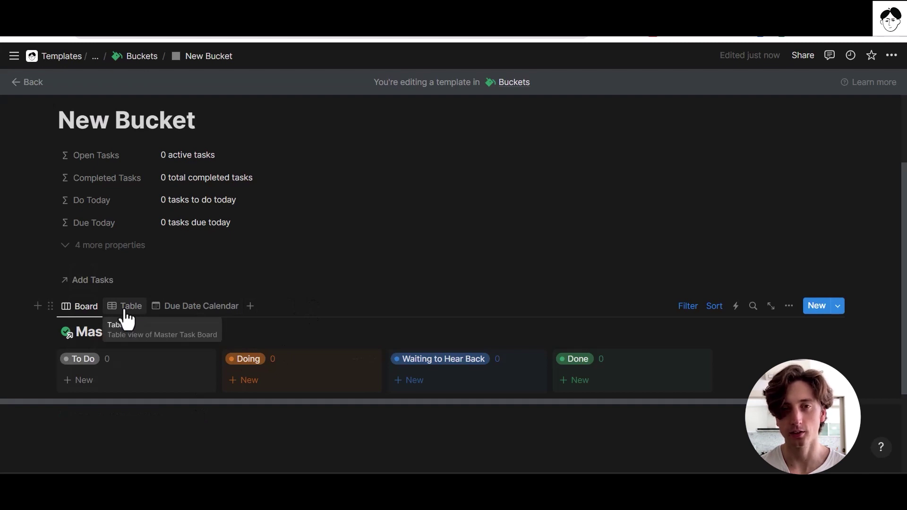
Show the Master Task Board's single filter rule: Bucket contains New Bucket.
click(686, 306)
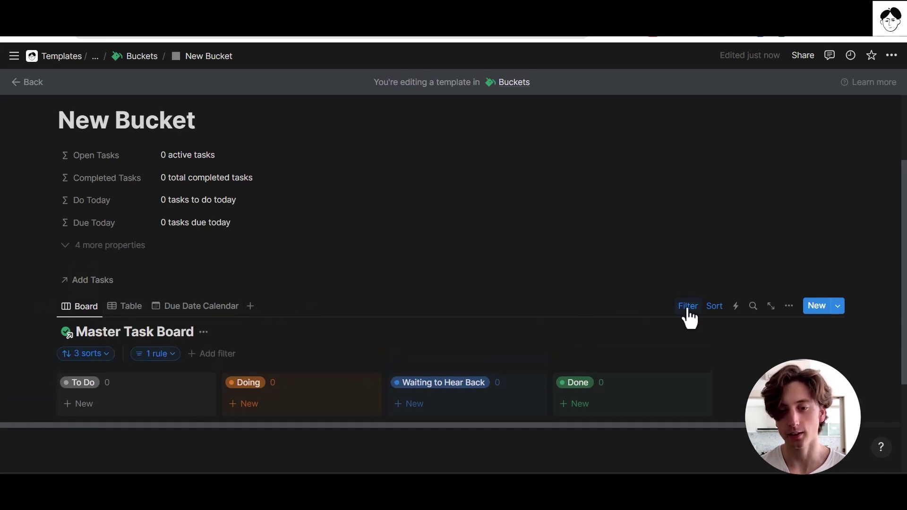
click(169, 360)
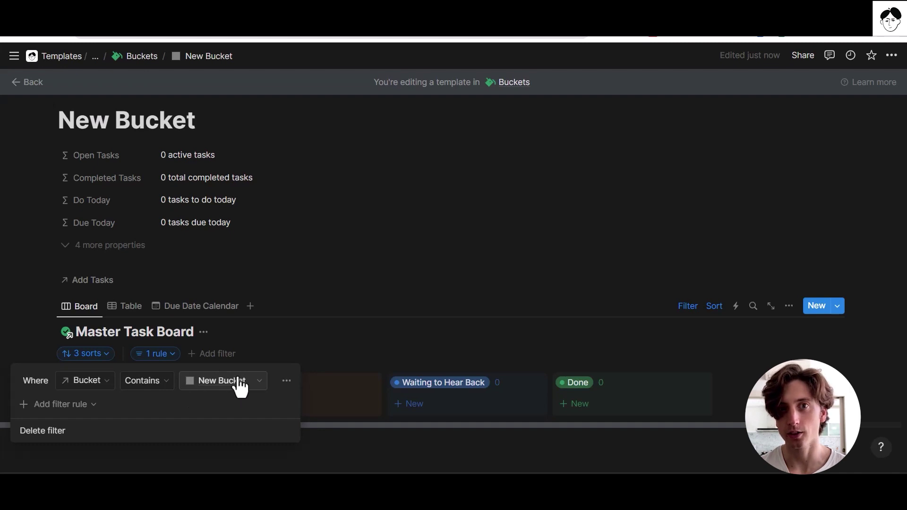
Close the New Bucket template and open the Constitution (health) bucket.
click(415, 310)
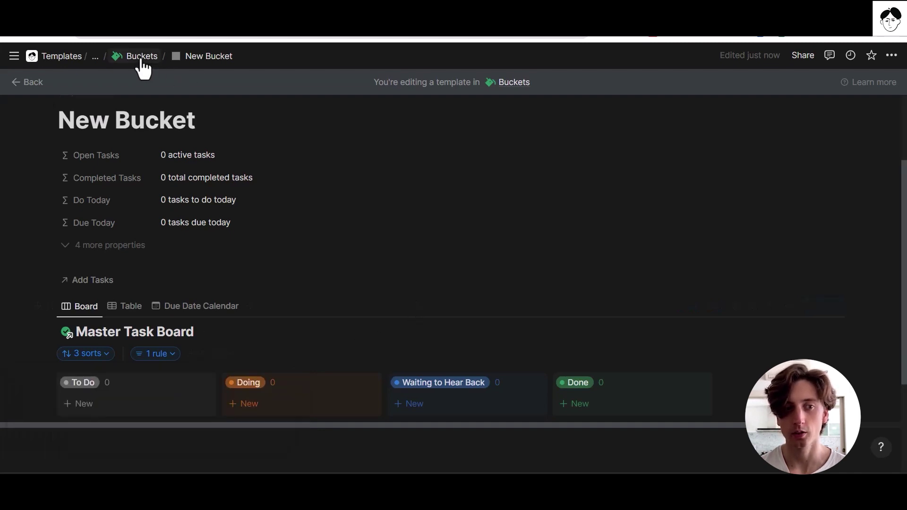
key(Escape)
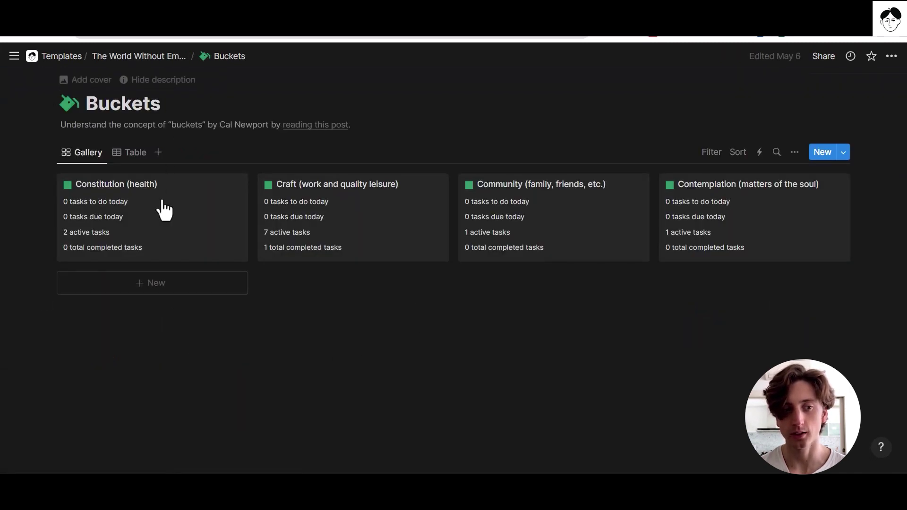
click(216, 237)
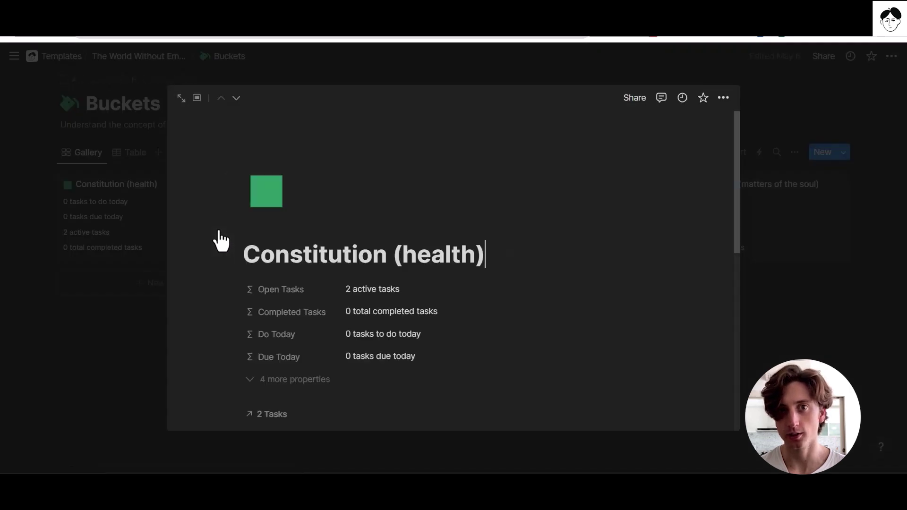
Confirm its task board filters to Constitution (health), then close the bucket page.
scroll(224, 238, down, 3)
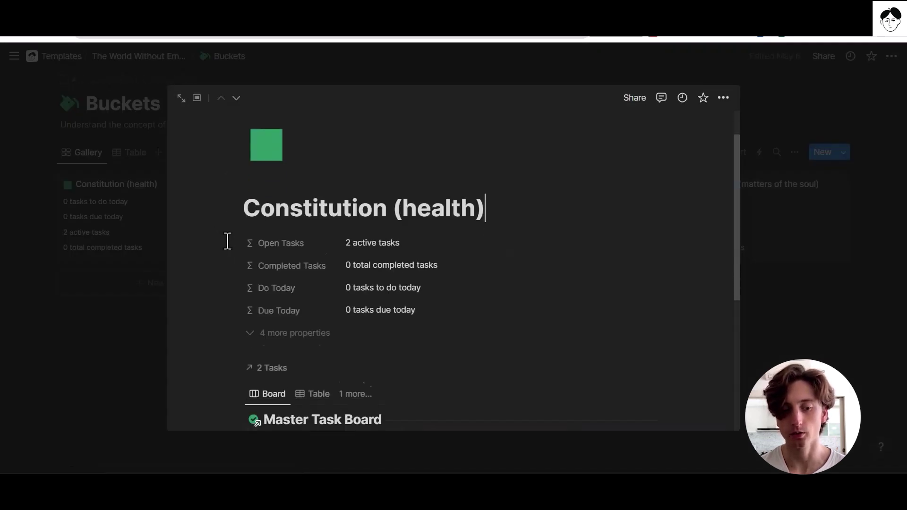
scroll(227, 241, down, 2)
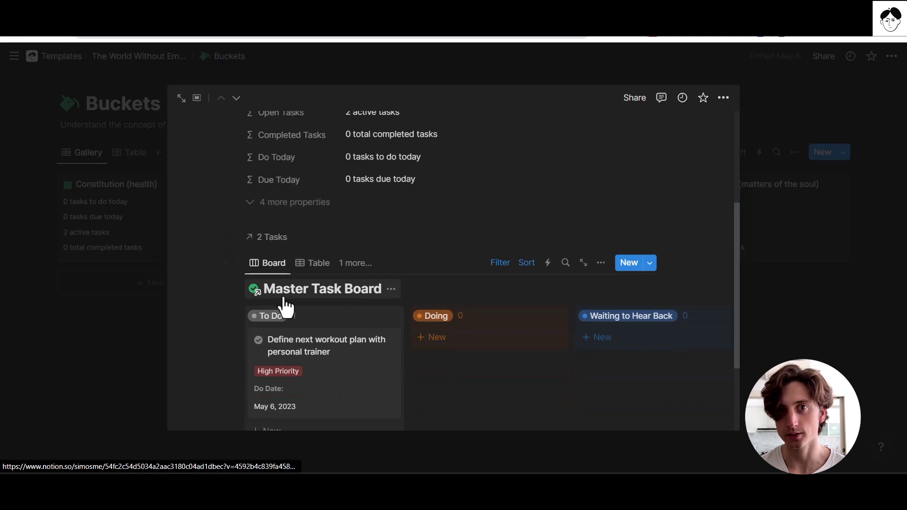
click(504, 264)
click(341, 312)
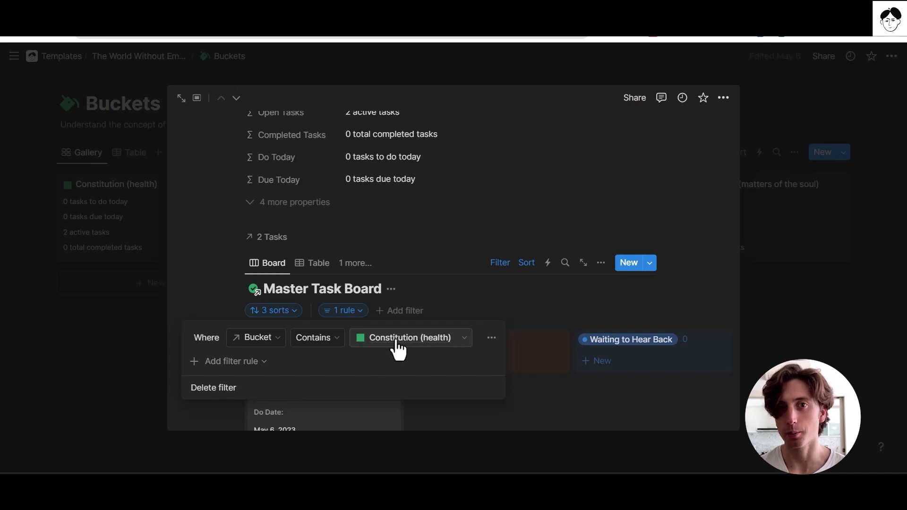
click(407, 263)
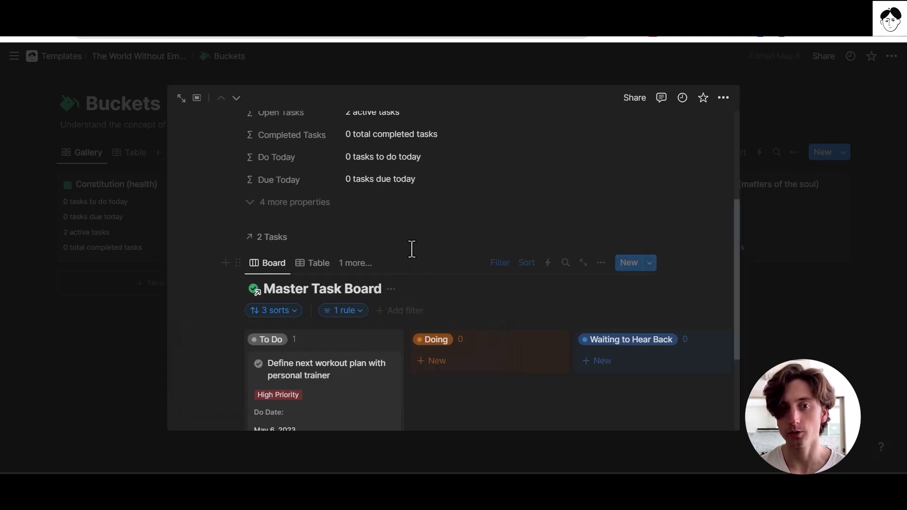
click(114, 274)
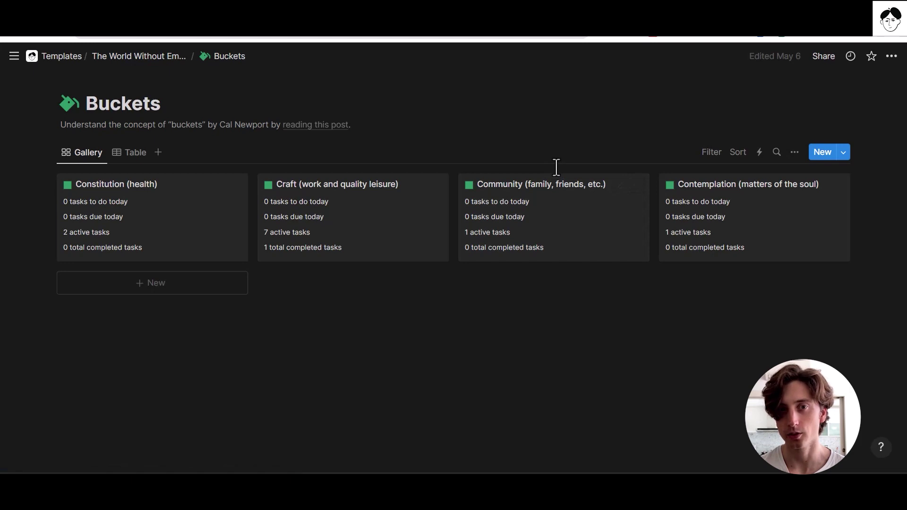
Create a new bucket and inspect which bucket its task board filter uses.
click(821, 162)
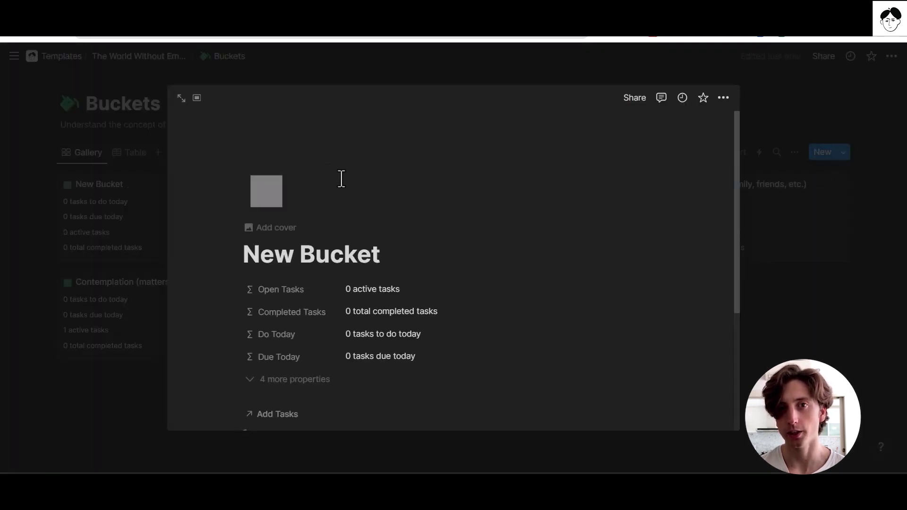
scroll(346, 179, down, 4)
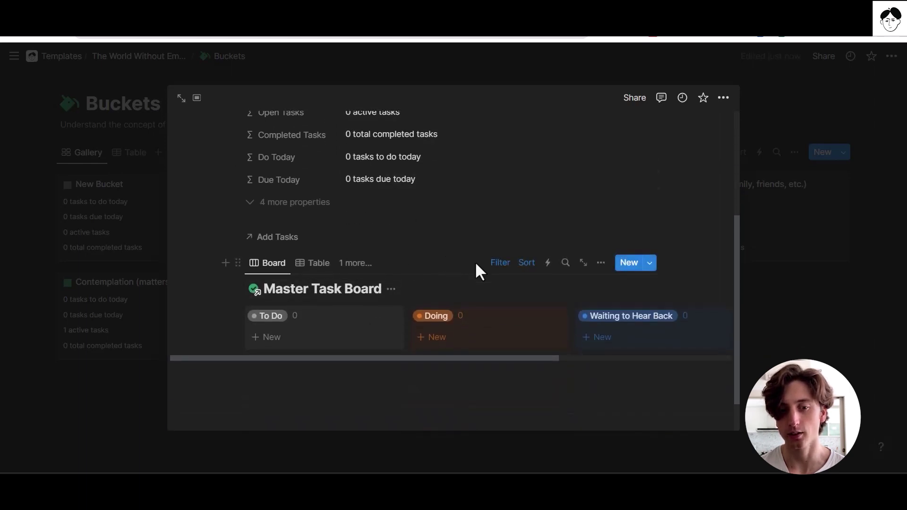
click(499, 262)
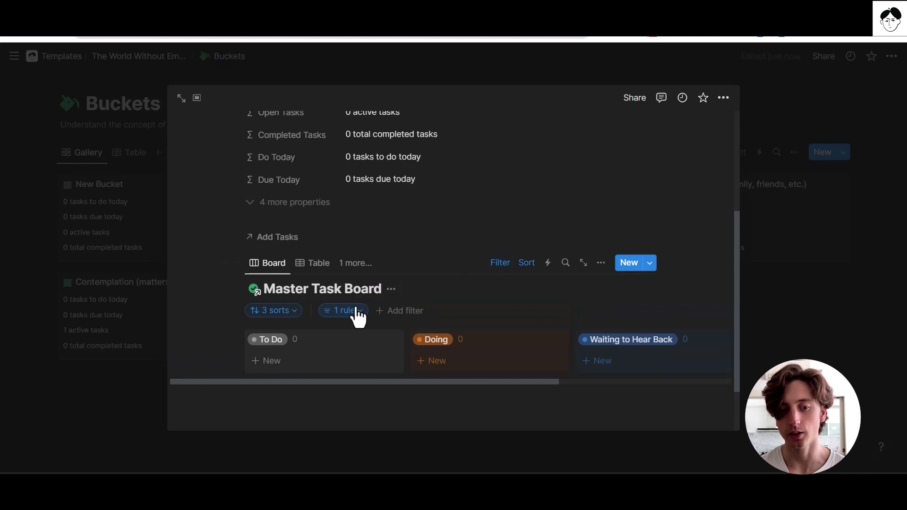
click(352, 310)
click(443, 262)
Rename the bucket to testBucket and confirm the filter now points to testBucket.
scroll(443, 263, up, 4)
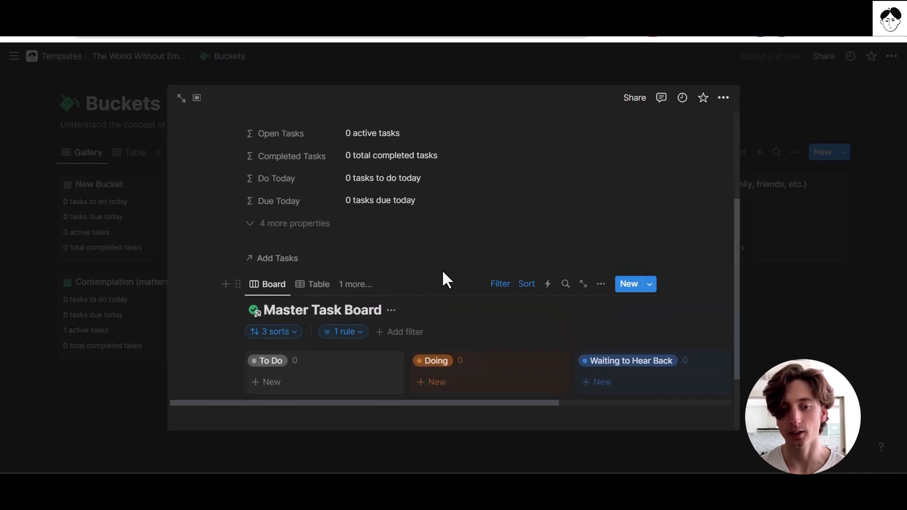
double_click(322, 249)
key(ctrl+a)
text(testBucket)
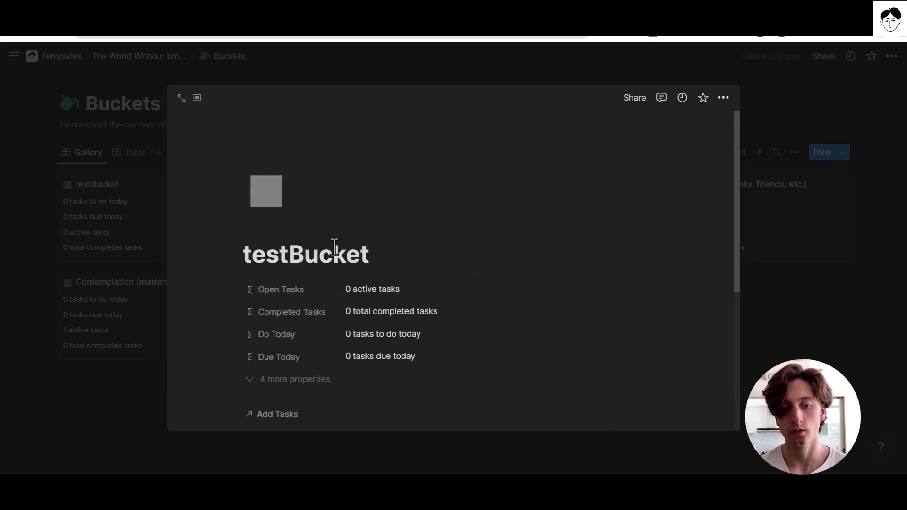
scroll(336, 255, down, 5)
click(343, 242)
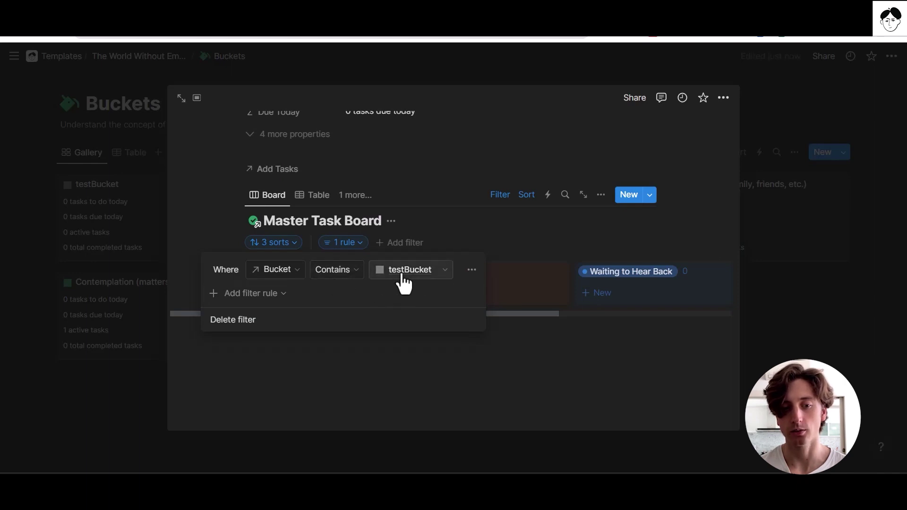
click(465, 194)
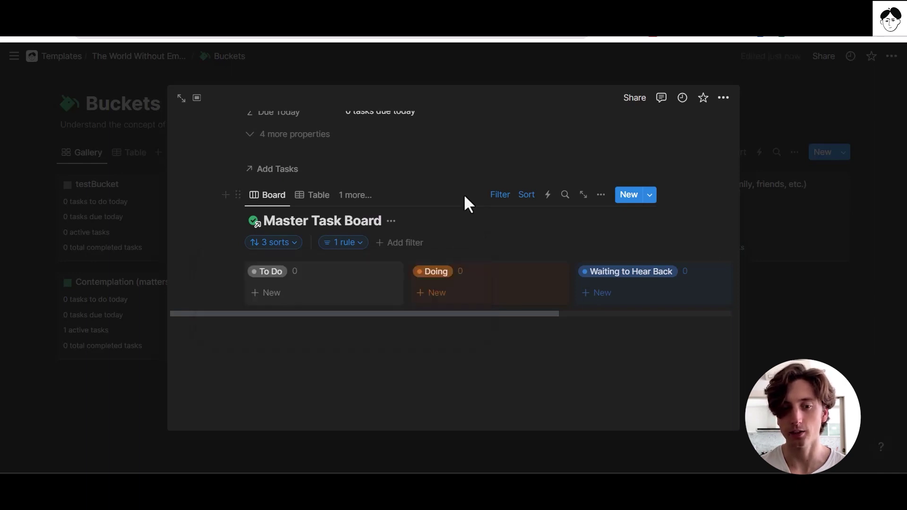
scroll(464, 222, up, 5)
Close testBucket and set New Bucket as the Buckets default template, dismissing the prompt.
click(123, 291)
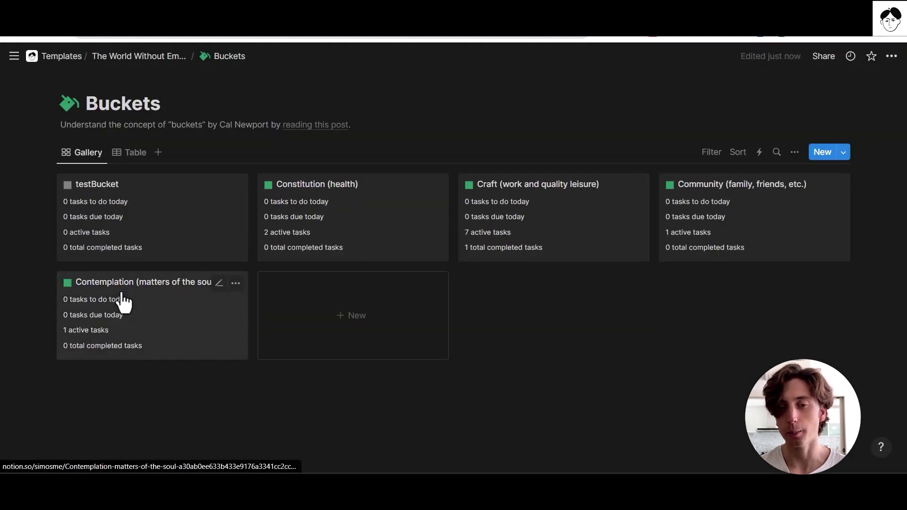
click(844, 153)
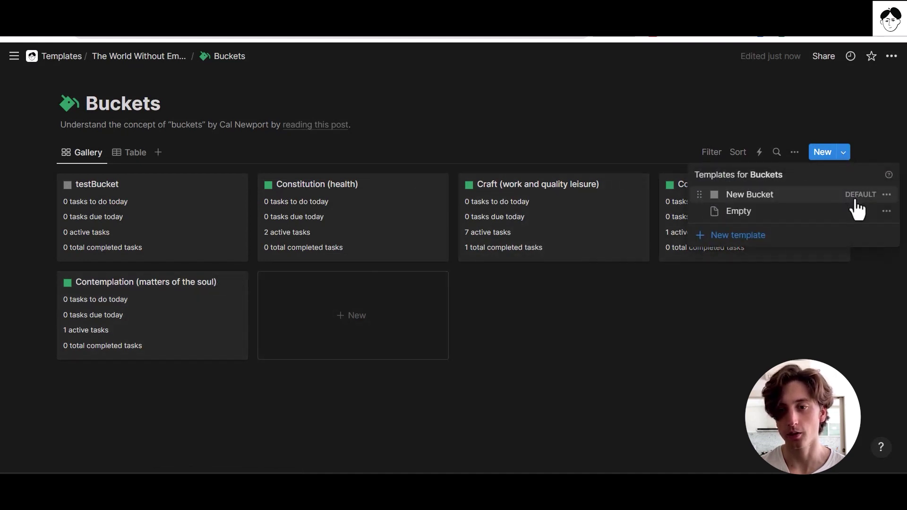
click(886, 195)
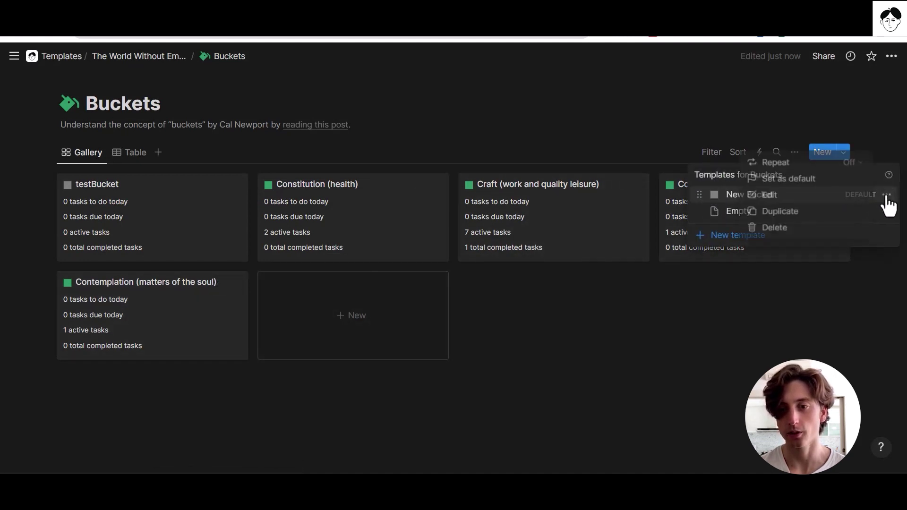
click(803, 185)
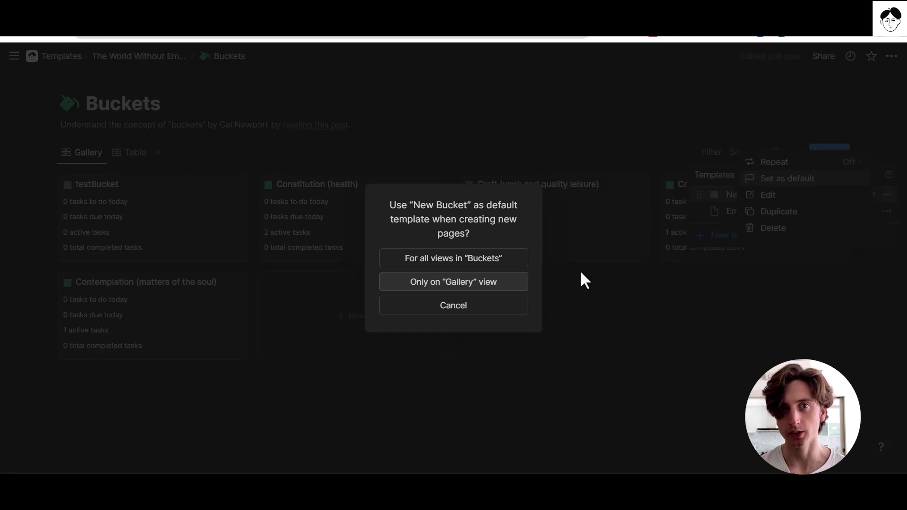
click(579, 273)
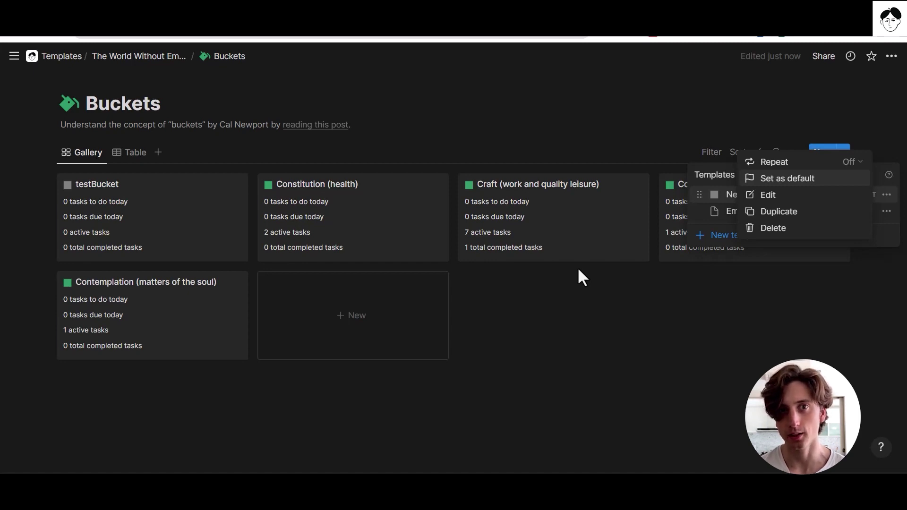
click(578, 273)
Delete the testBucket card, then open Meeting Notes from The World Without Email page.
click(235, 184)
click(267, 227)
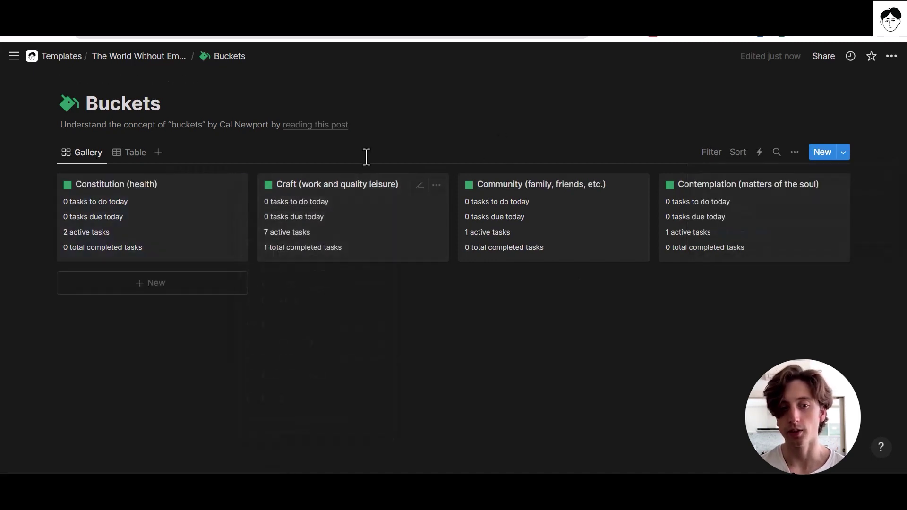
click(163, 56)
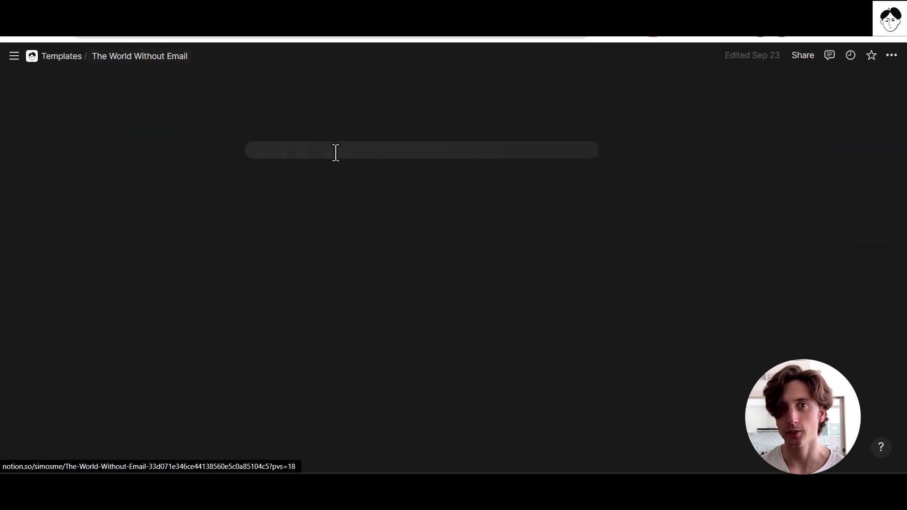
scroll(338, 156, down, 3)
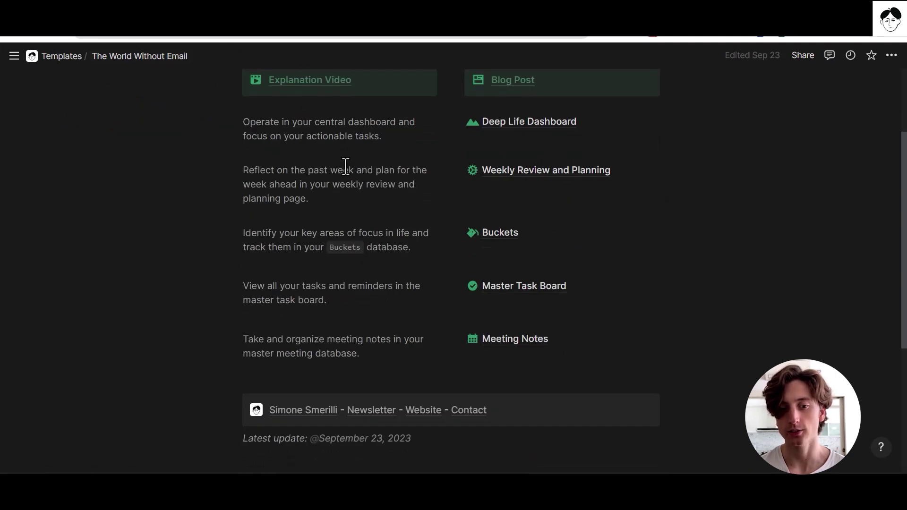
click(530, 338)
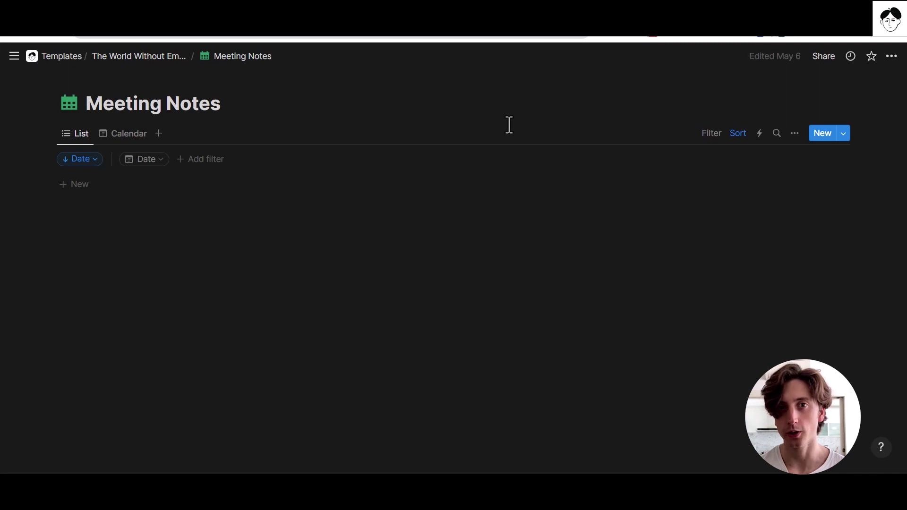
Open the New Meeting Notes template for editing as a full page.
click(842, 134)
click(887, 176)
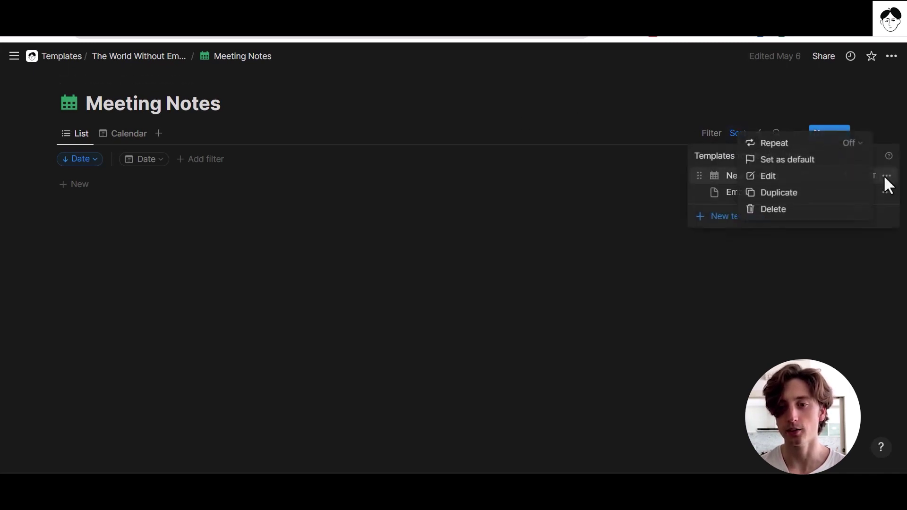
click(809, 182)
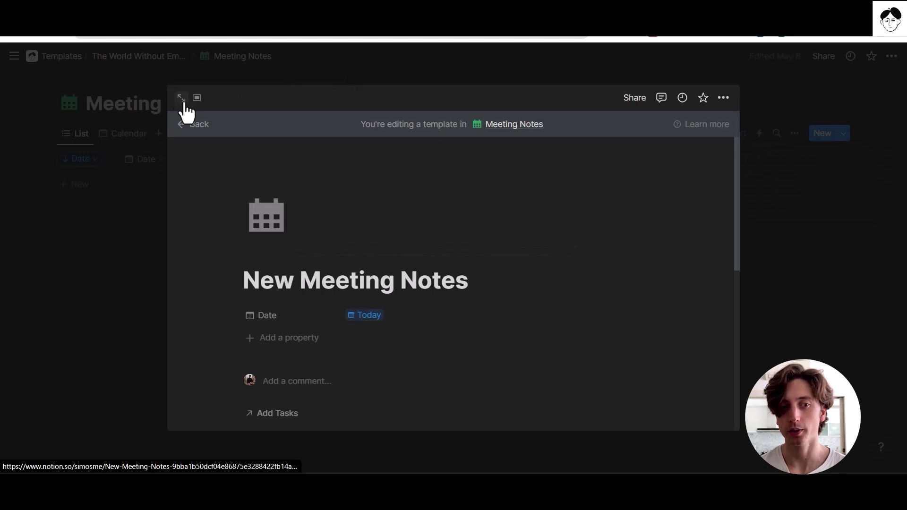
click(181, 98)
Set the template's Date property to the dynamic Today value.
scroll(284, 204, down, 2)
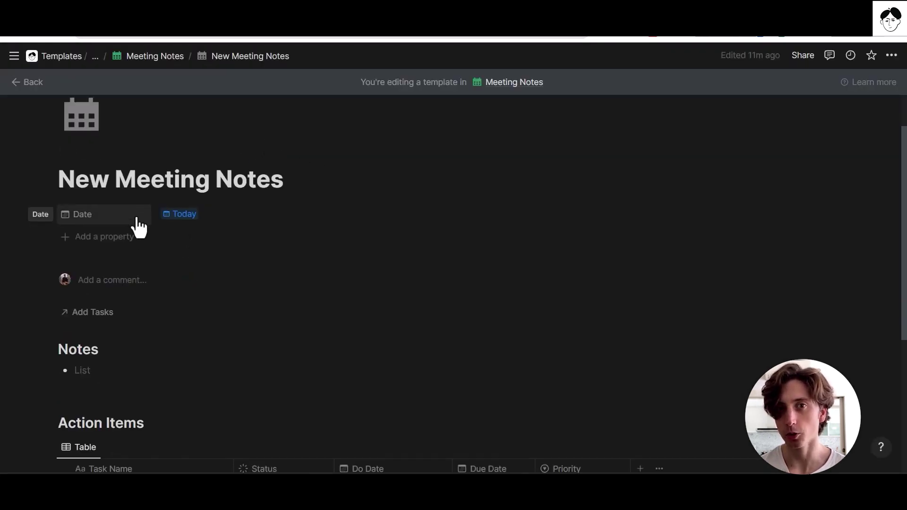
click(279, 218)
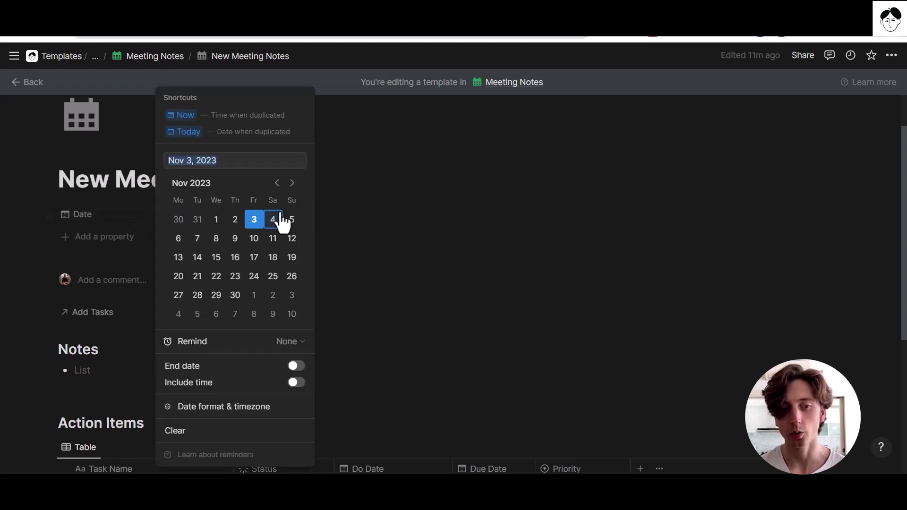
click(255, 137)
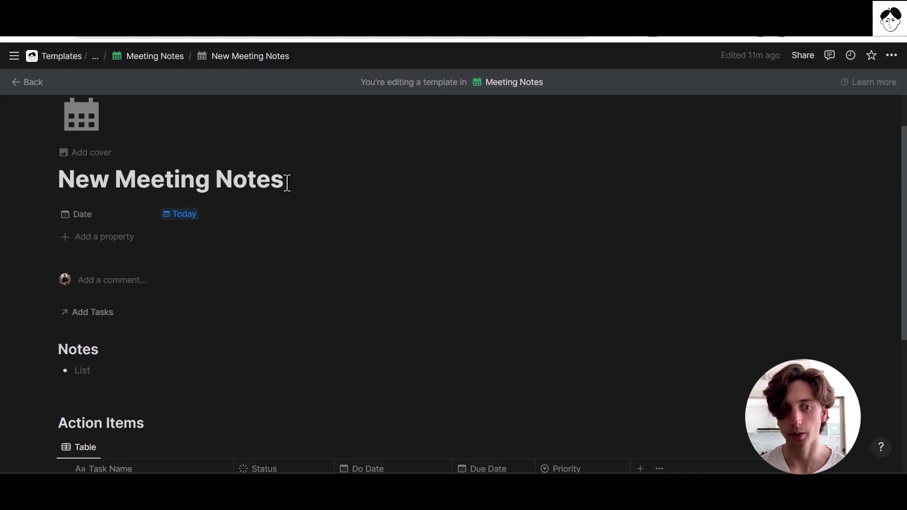
Begin adding a new property below Date and browse the list of property types.
click(117, 237)
scroll(117, 318, down, 3)
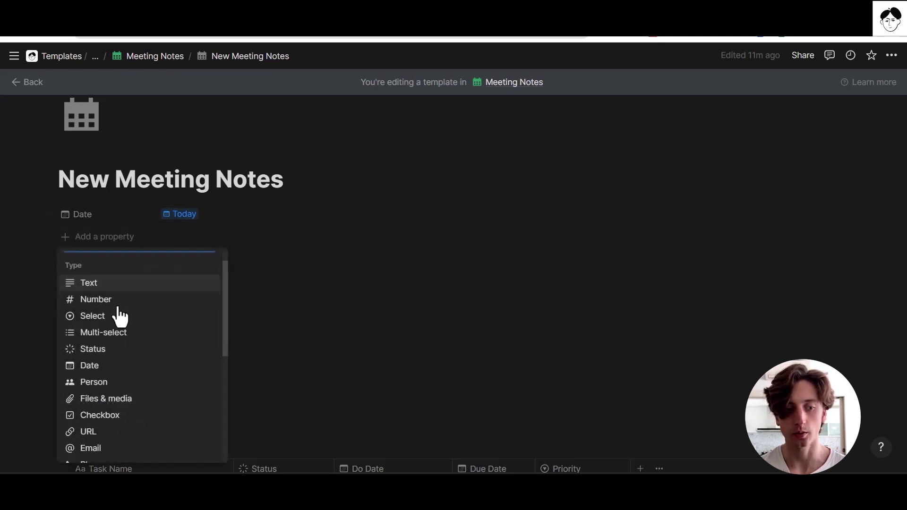